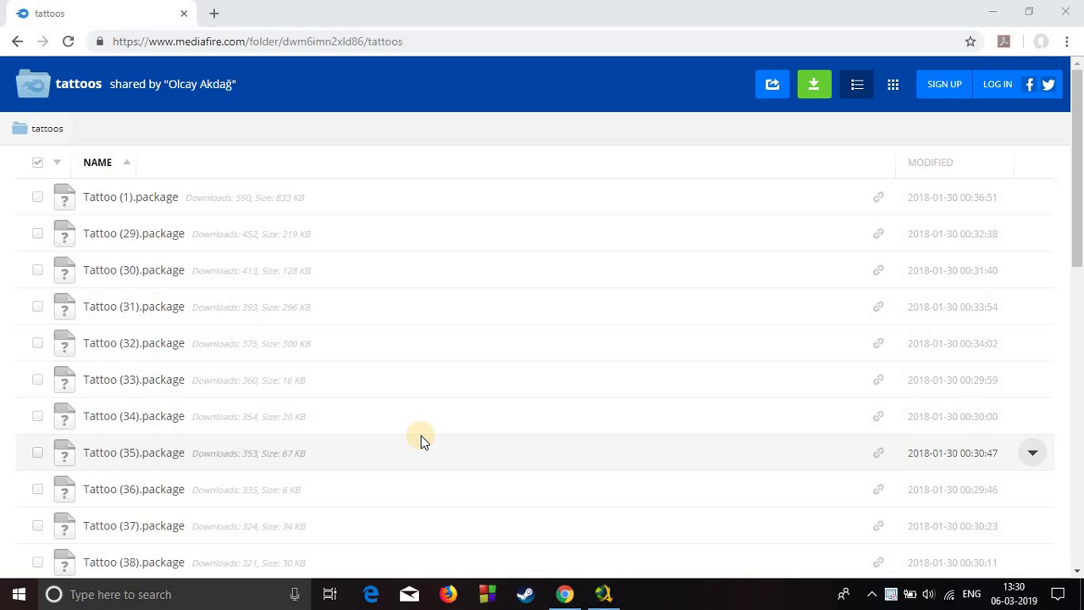
pyautogui.moveTo(1078, 255); pyautogui.dragTo(1079, 211)
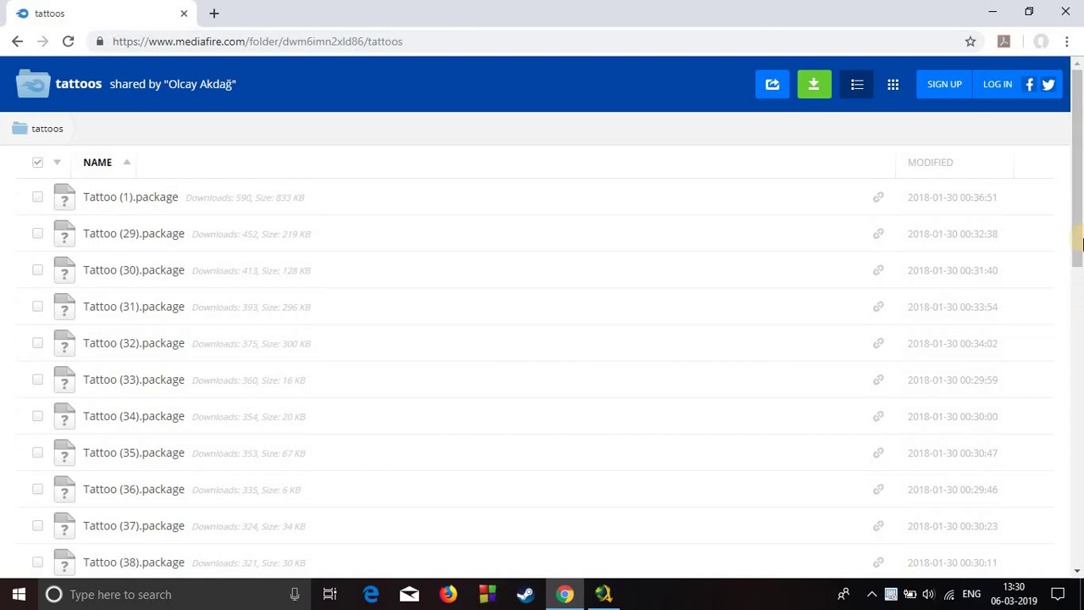
pyautogui.moveTo(1081, 244); pyautogui.dragTo(1080, 287)
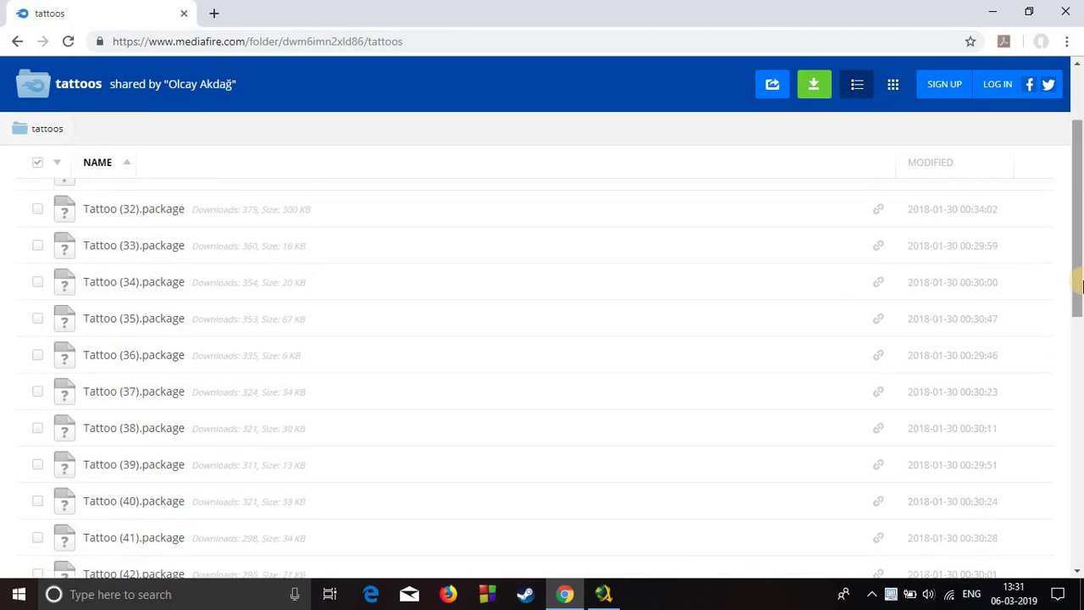
pyautogui.moveTo(1081, 286); pyautogui.dragTo(1081, 214)
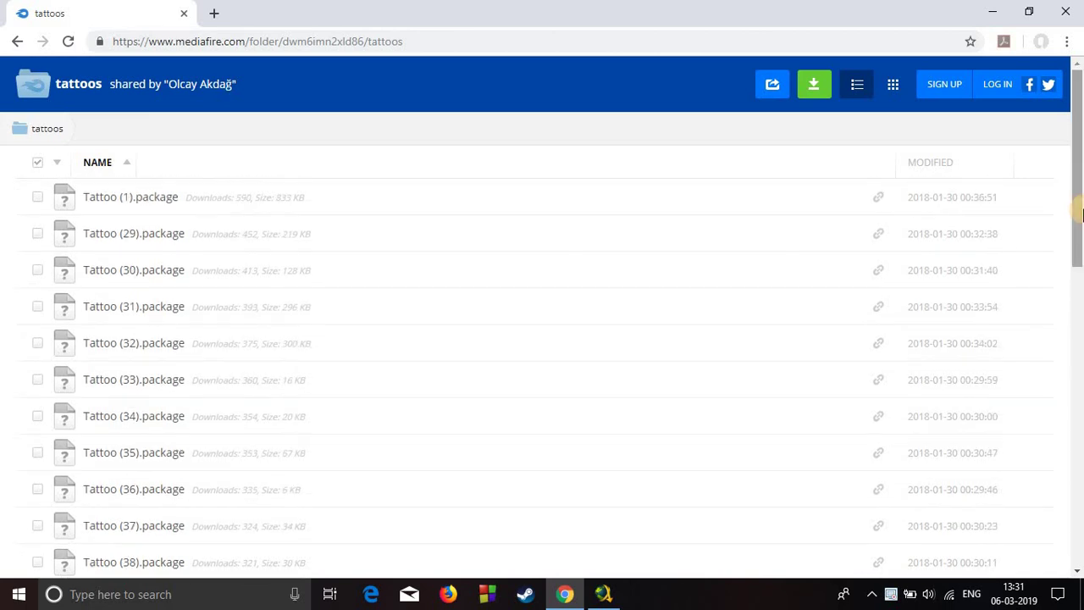
# Search the web for "download jdownloader" in a new browser tab and open the jdownloader.org download page
pyautogui.click(215, 13)
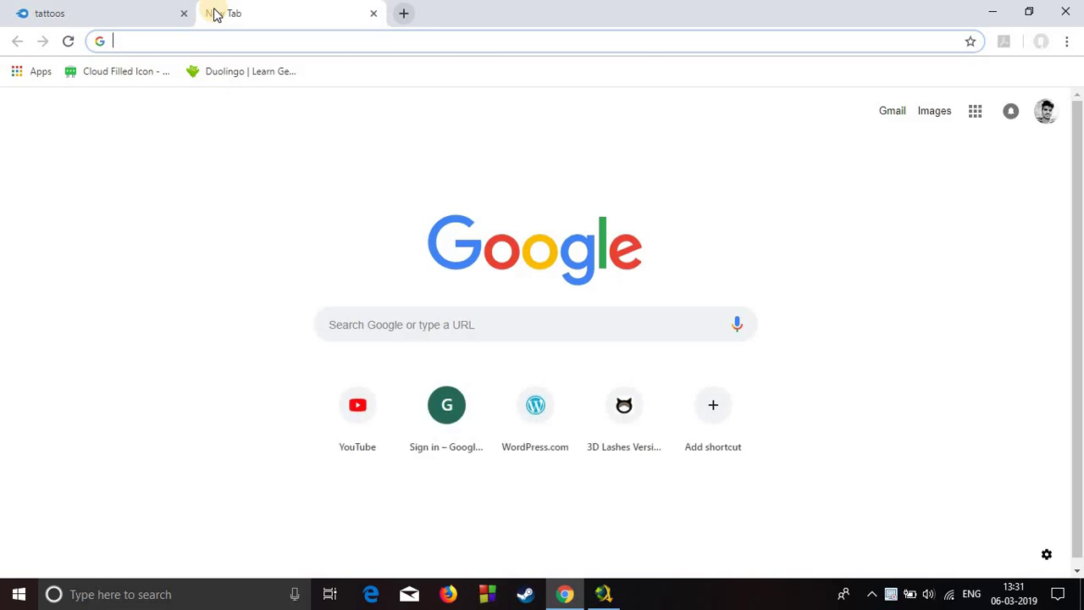
pyautogui.write('down')
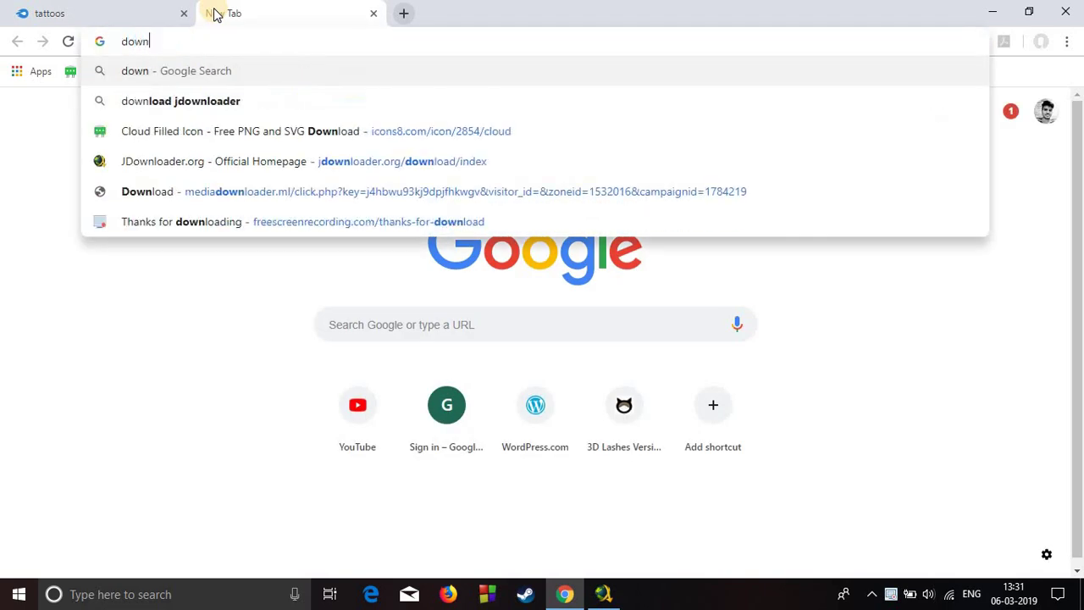
pyautogui.write('load jdownloader')
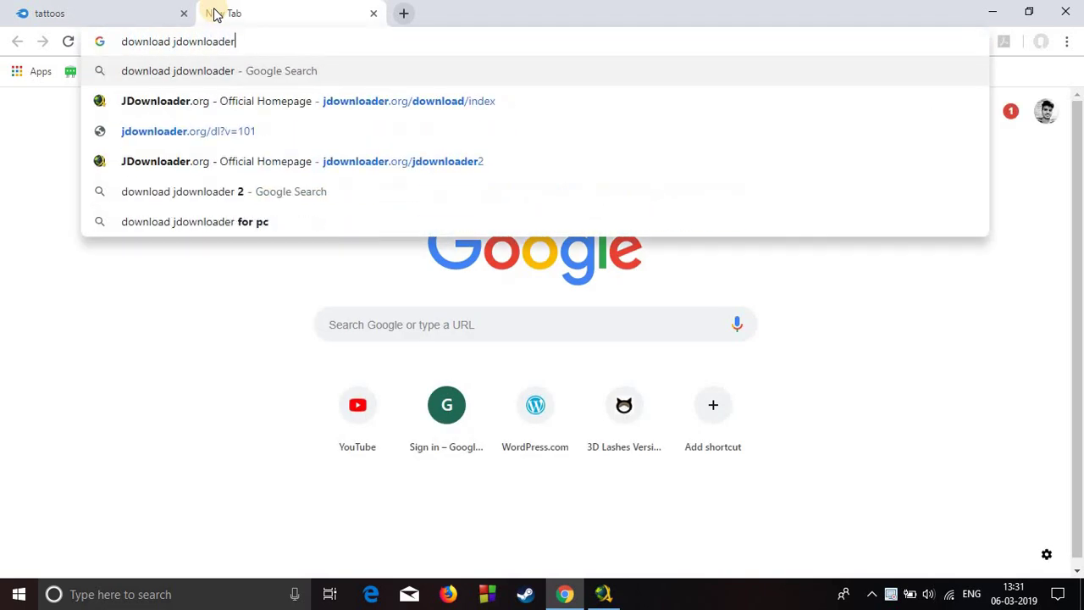
pyautogui.press('Return')
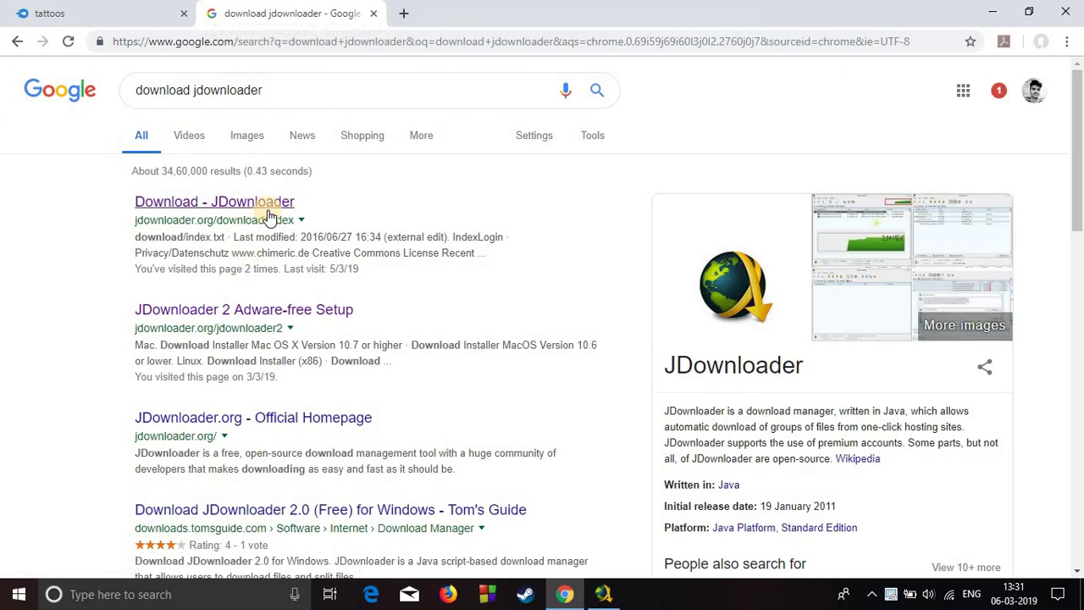
pyautogui.click(243, 203)
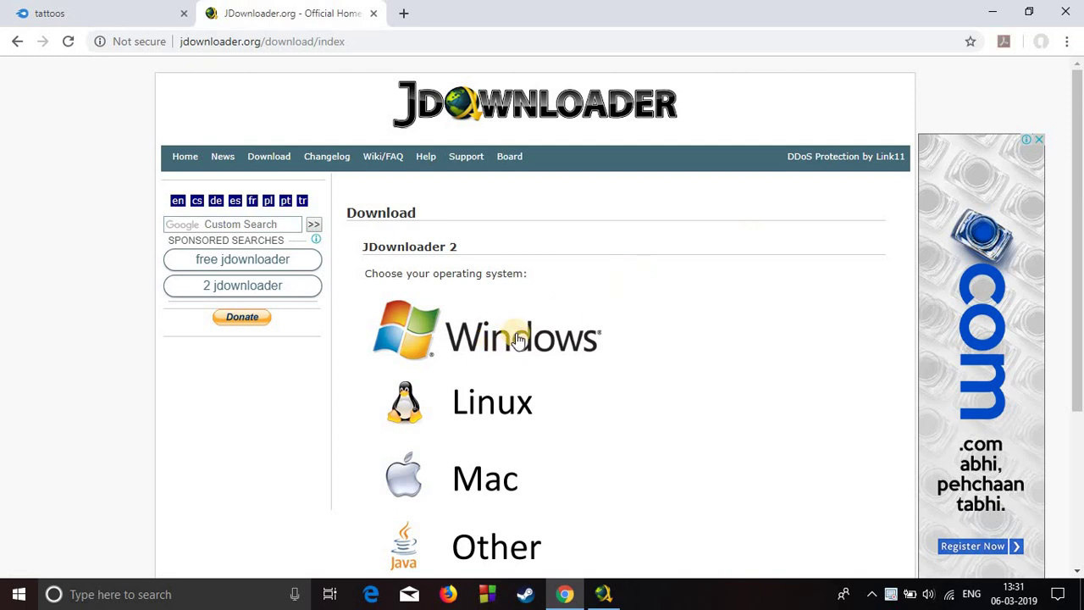
# Start downloading the JDownloader 2 installer for Windows, and cancel the running download
pyautogui.moveTo(1079, 186); pyautogui.dragTo(785, 244)
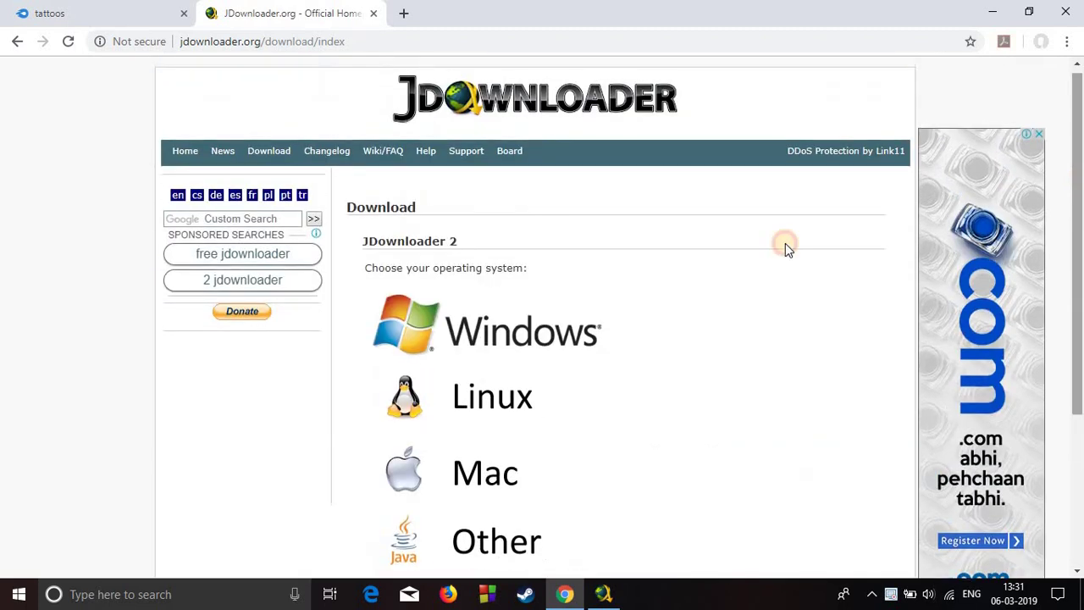
pyautogui.click(522, 349)
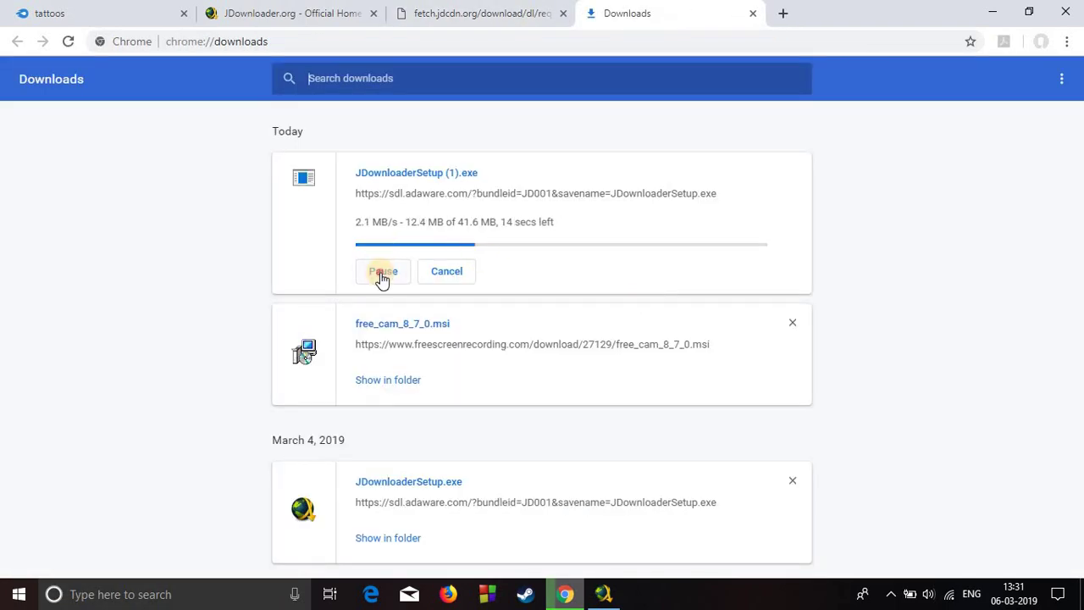
pyautogui.click(466, 271)
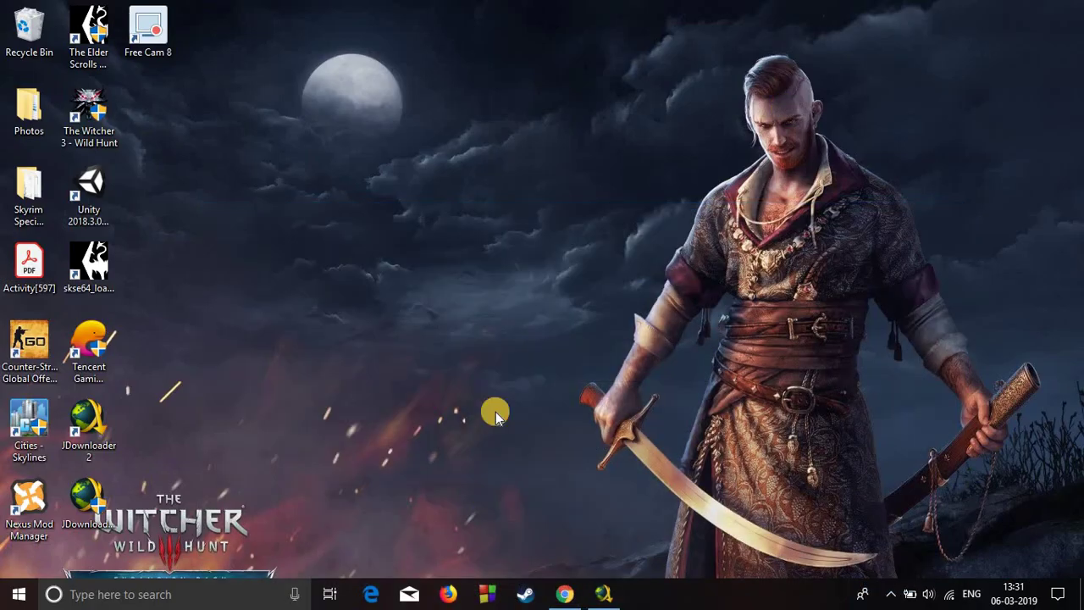
# Launch the JDownloader setup from the desktop and accept the default destination directory and file associations
pyautogui.doubleClick(98, 498)
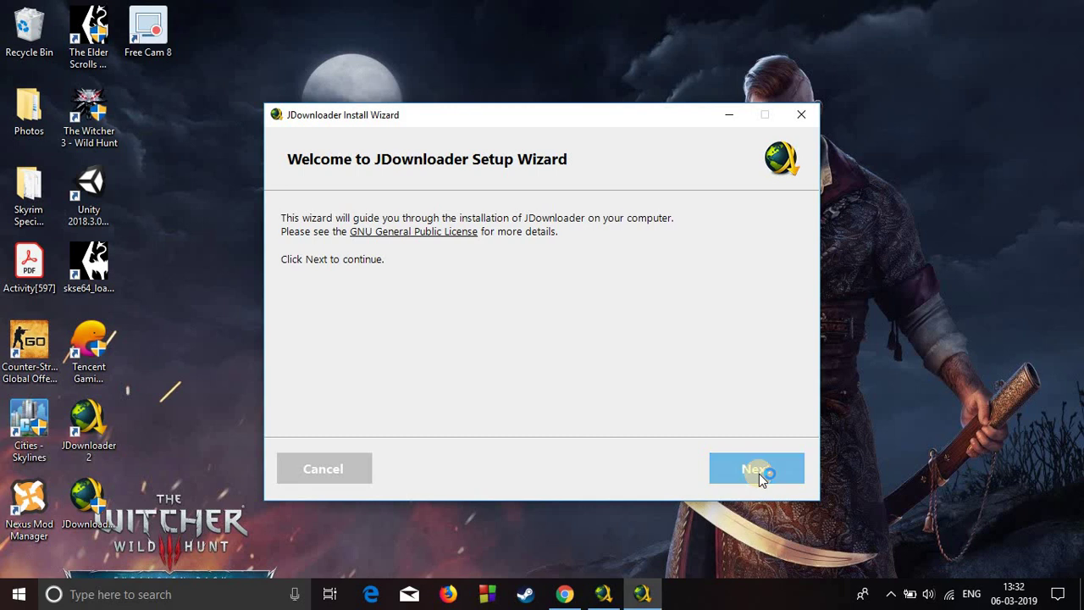
pyautogui.click(759, 474)
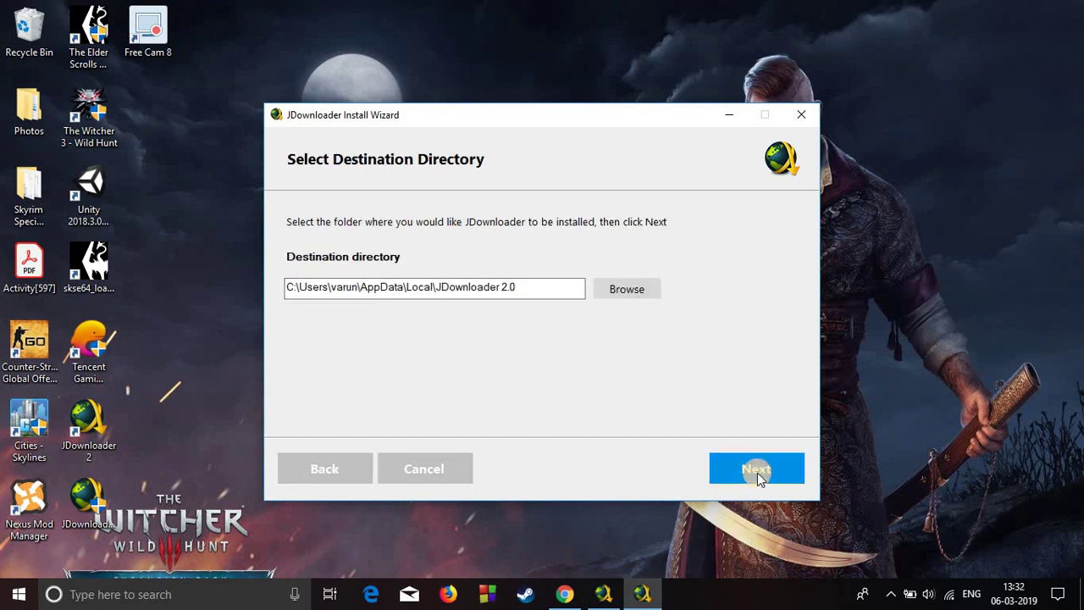
pyautogui.click(757, 472)
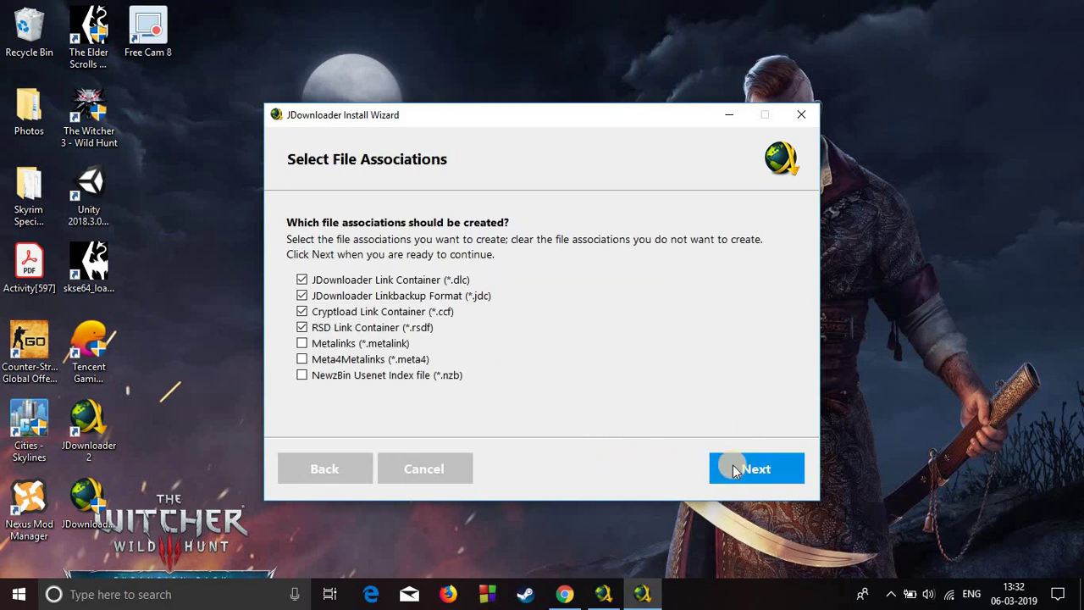
pyautogui.click(733, 470)
pyautogui.click(733, 471)
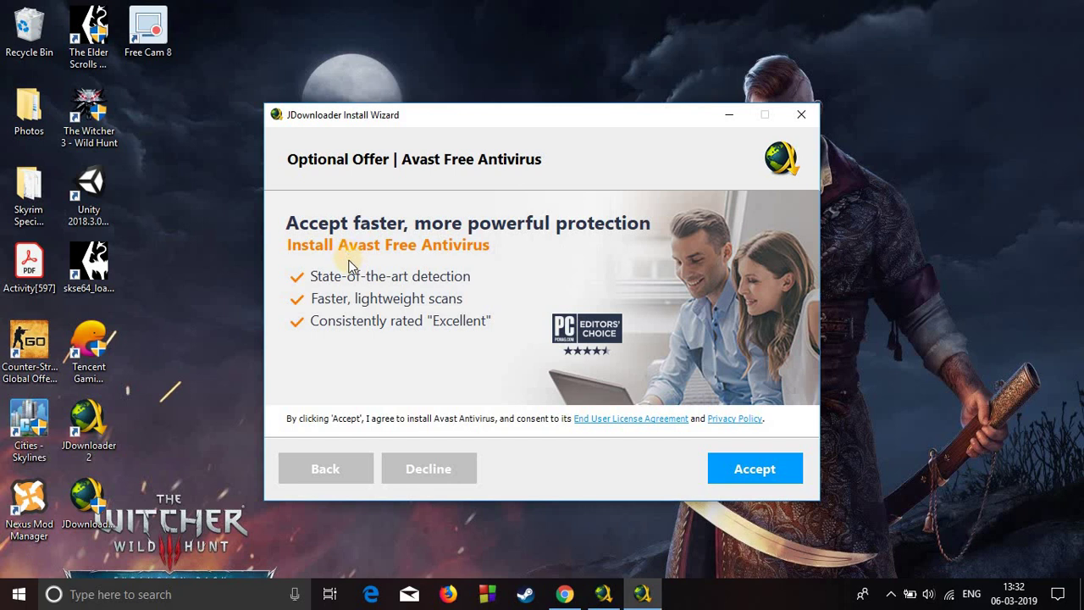
# Decline the Avast Free Antivirus and Adaware Antivirus Pro offers, and cancel the installation once it starts
pyautogui.click(431, 475)
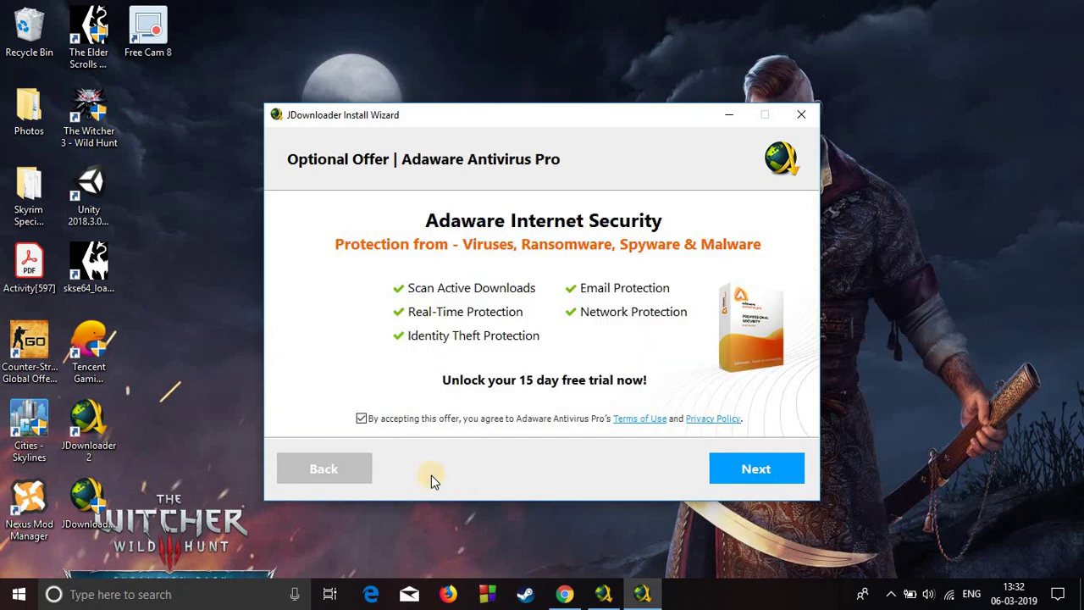
pyautogui.click(359, 417)
pyautogui.click(759, 467)
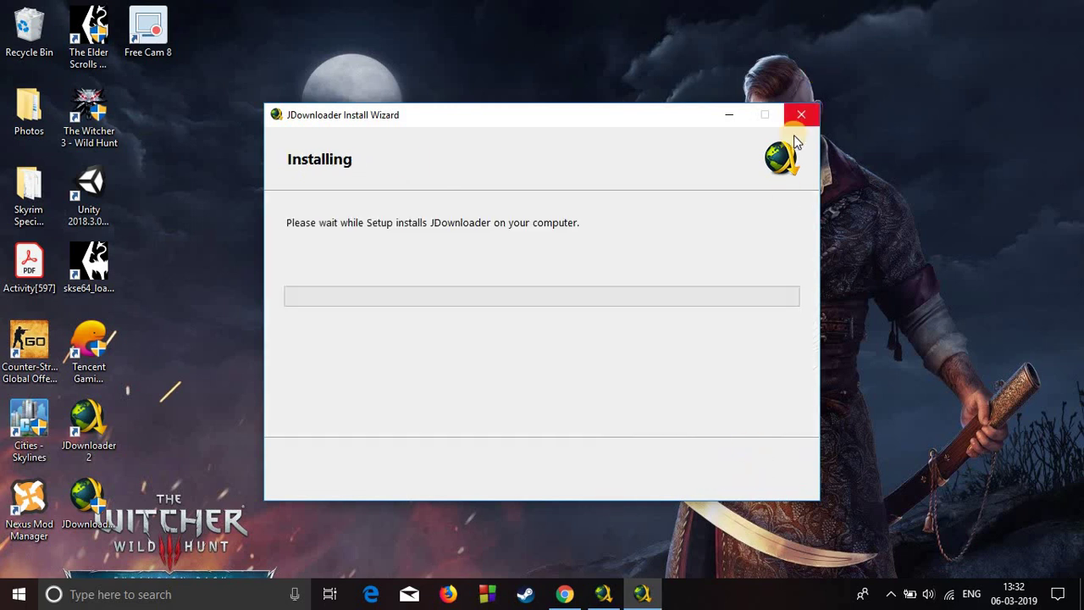
pyautogui.click(801, 115)
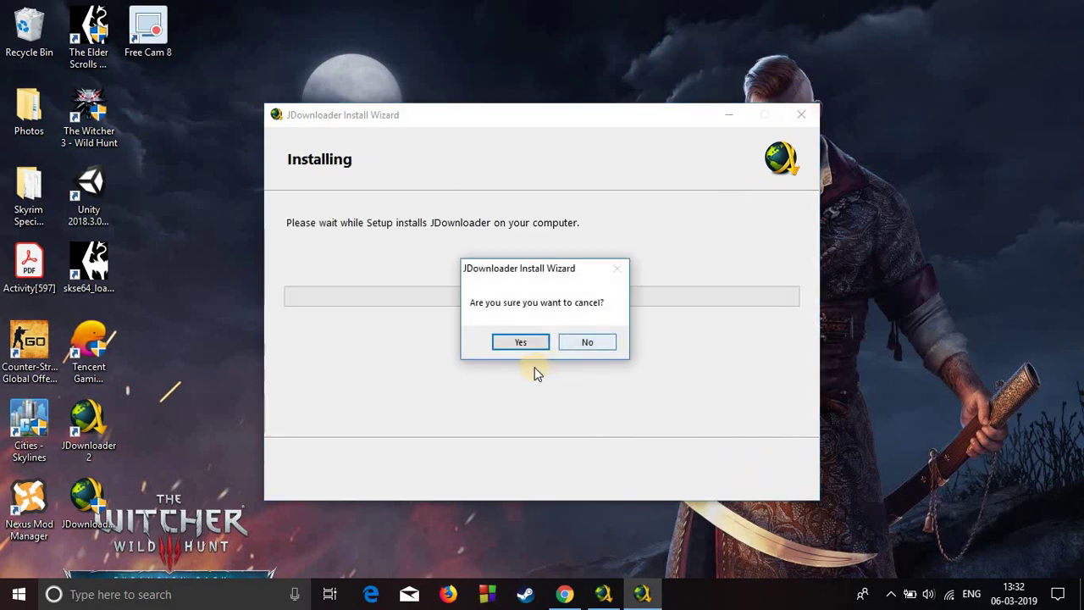
pyautogui.click(534, 344)
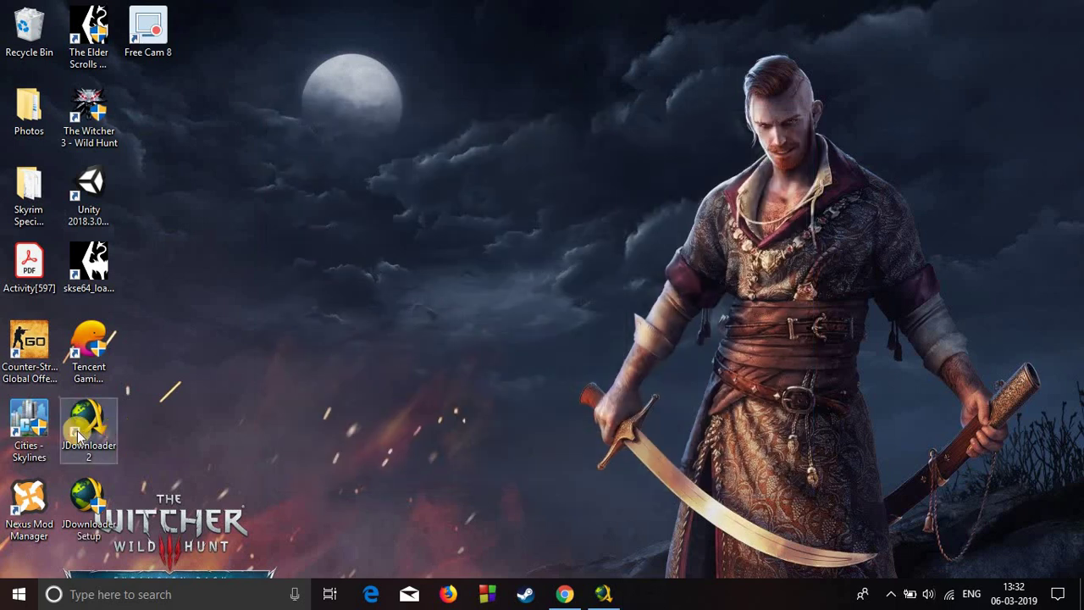
# Return to the MediaFire tattoos folder in Chrome and copy its web address
pyautogui.click(603, 585)
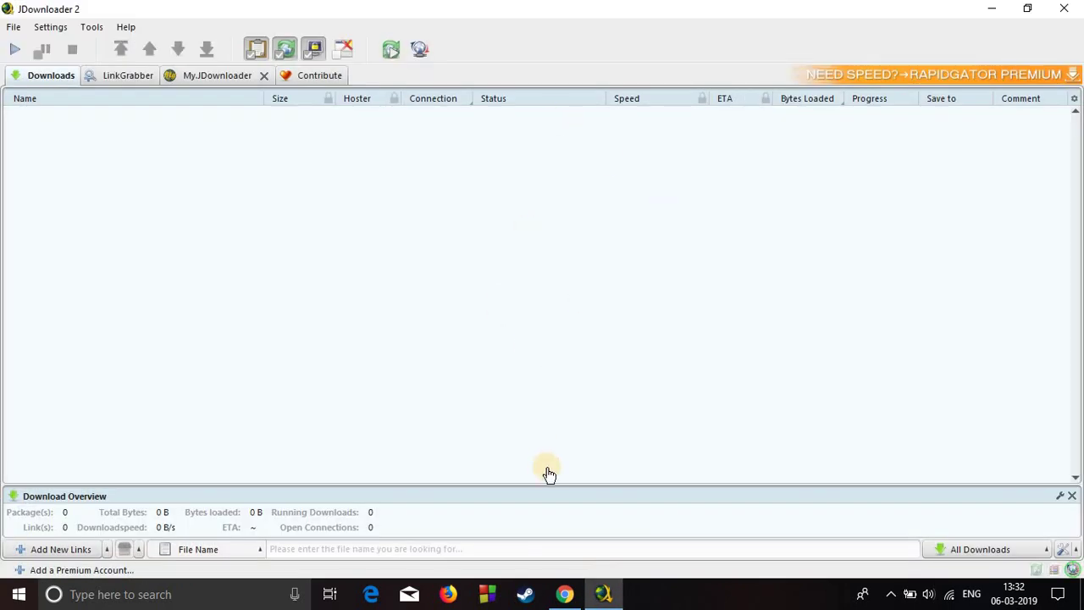
pyautogui.click(562, 594)
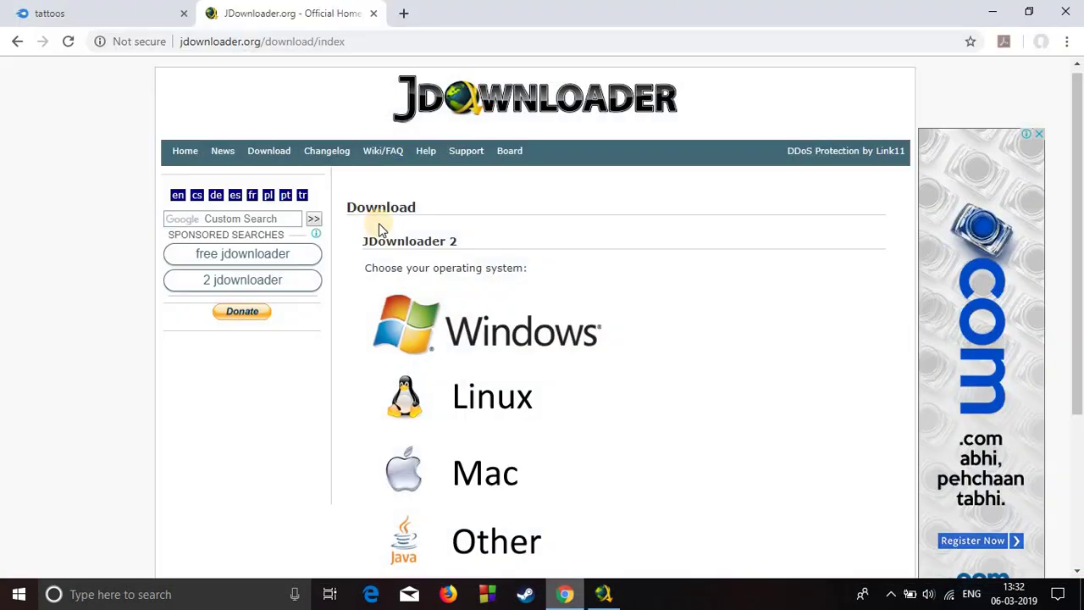
pyautogui.click(97, 9)
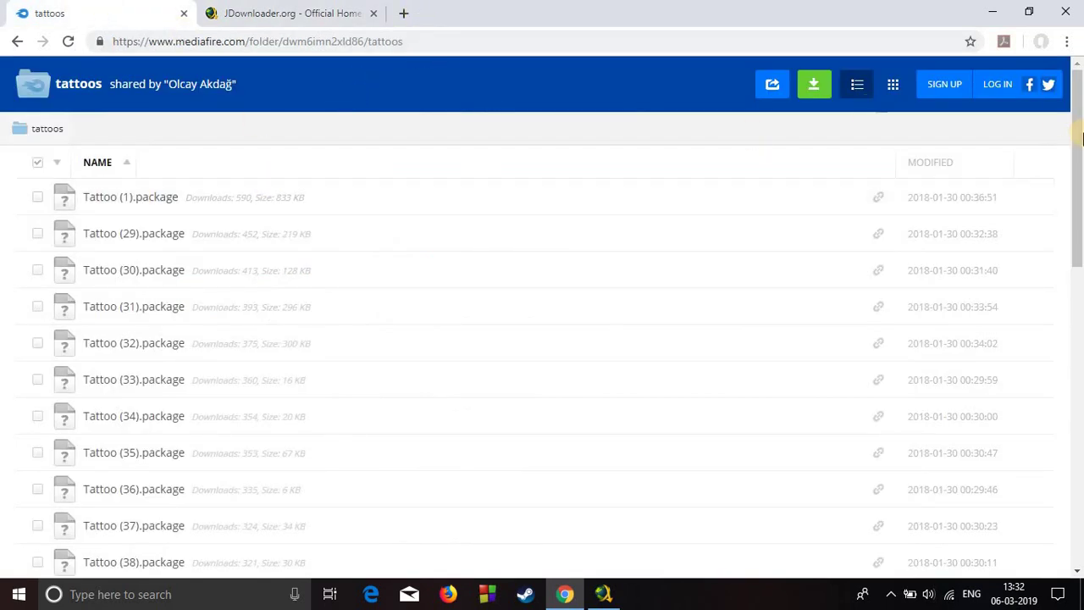
pyautogui.scroll(-4, 542, 339)
pyautogui.scroll(4, 542, 339)
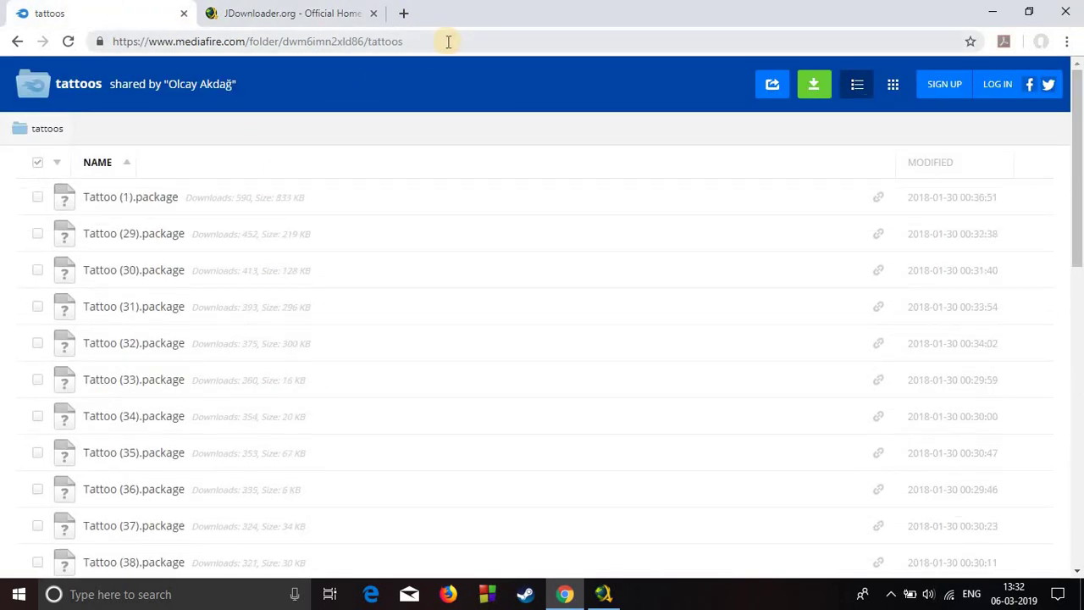
pyautogui.click(448, 41)
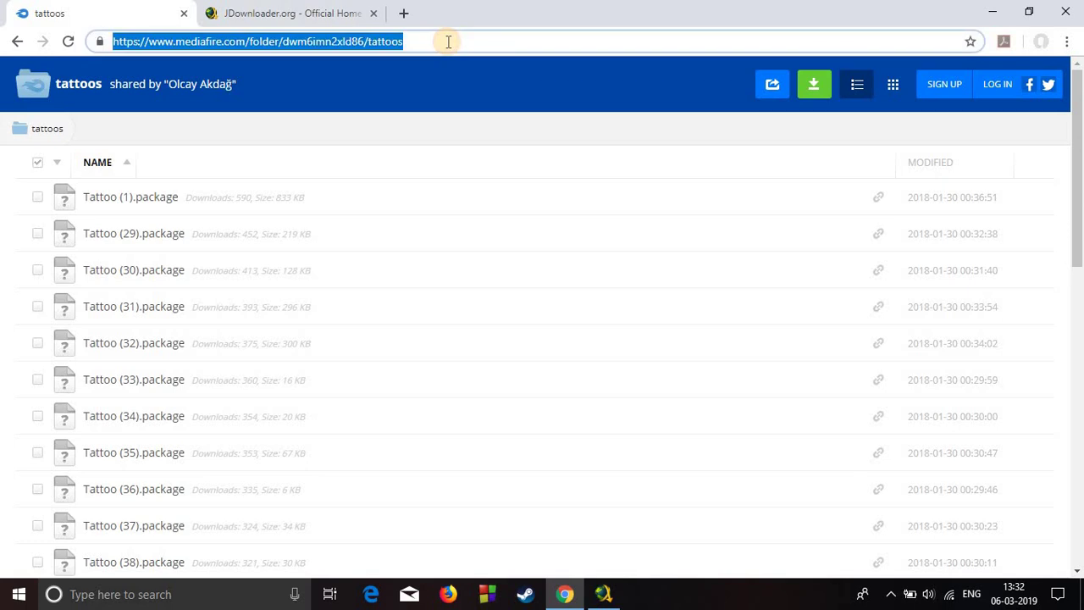
pyautogui.click(989, 12)
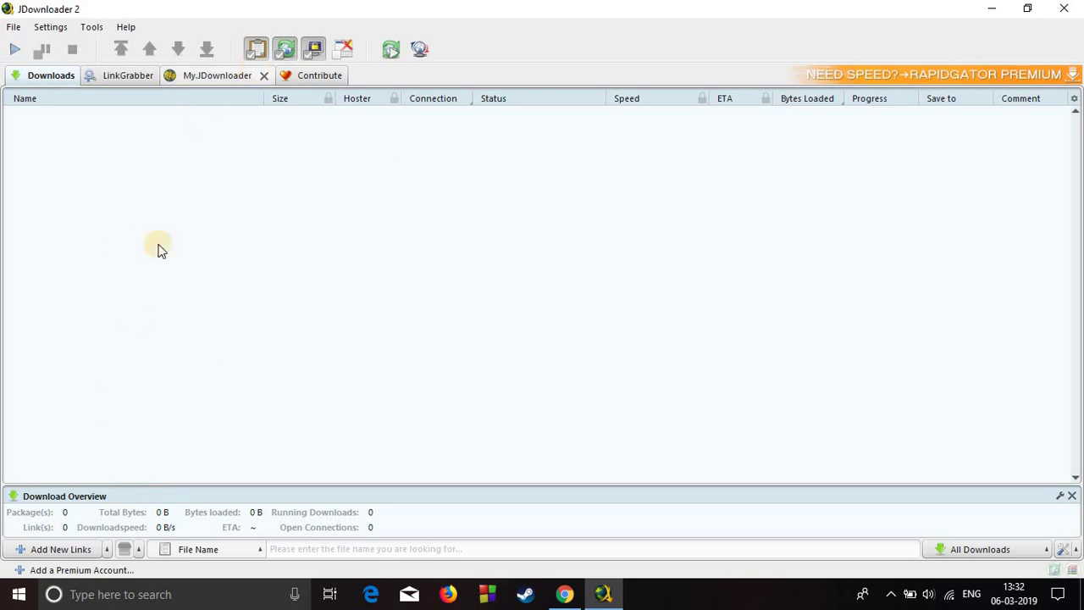
pyautogui.click(54, 550)
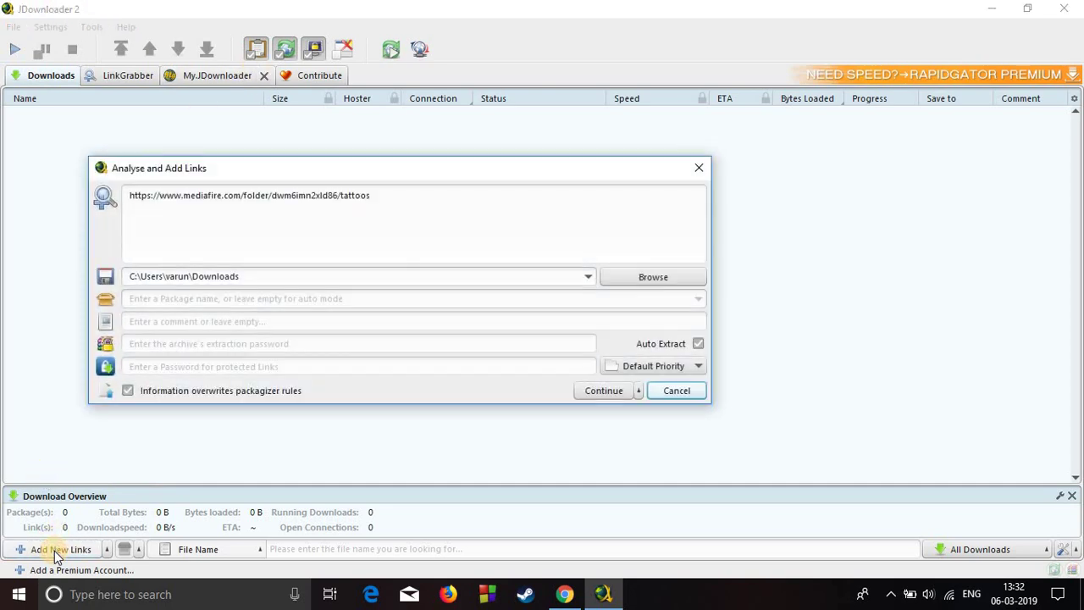
pyautogui.click(370, 197)
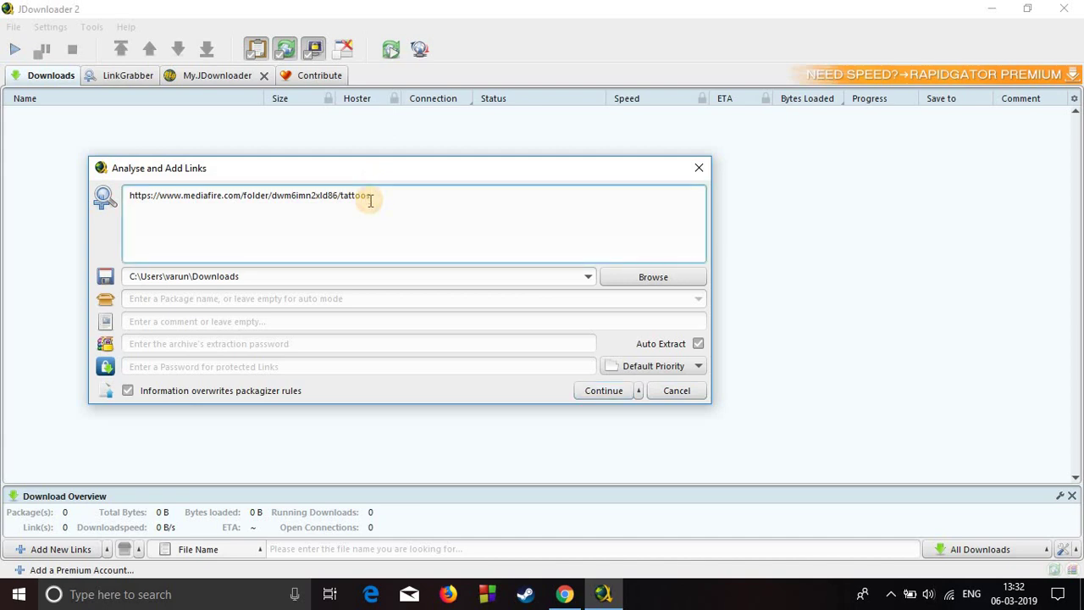
pyautogui.click(601, 391)
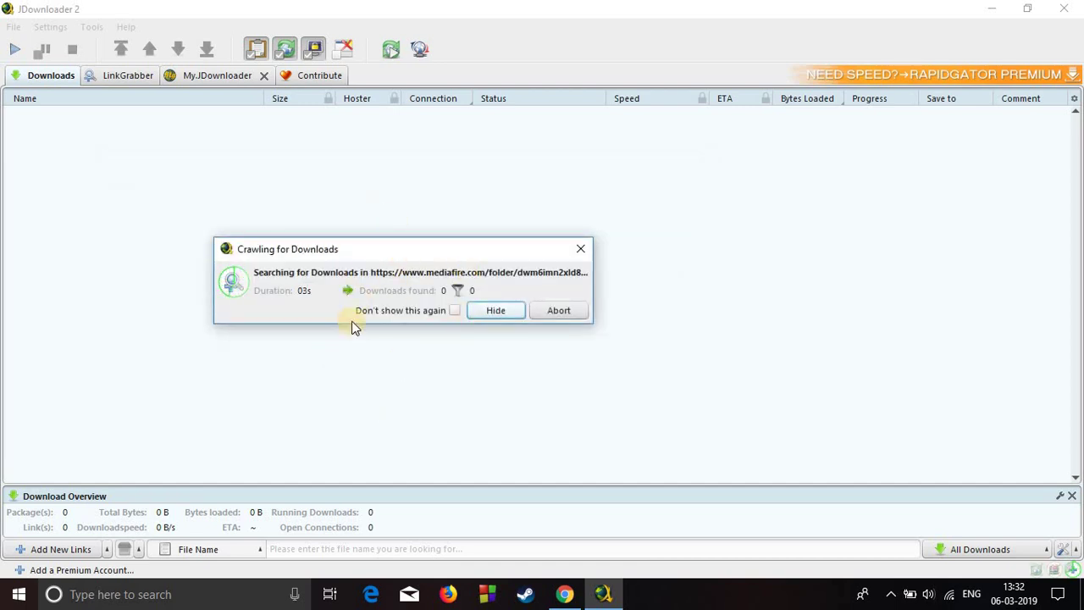
# Expand the grabbed tattoos package in JDownloader 2 to examine its files, and collapse it again
pyautogui.click(550, 593)
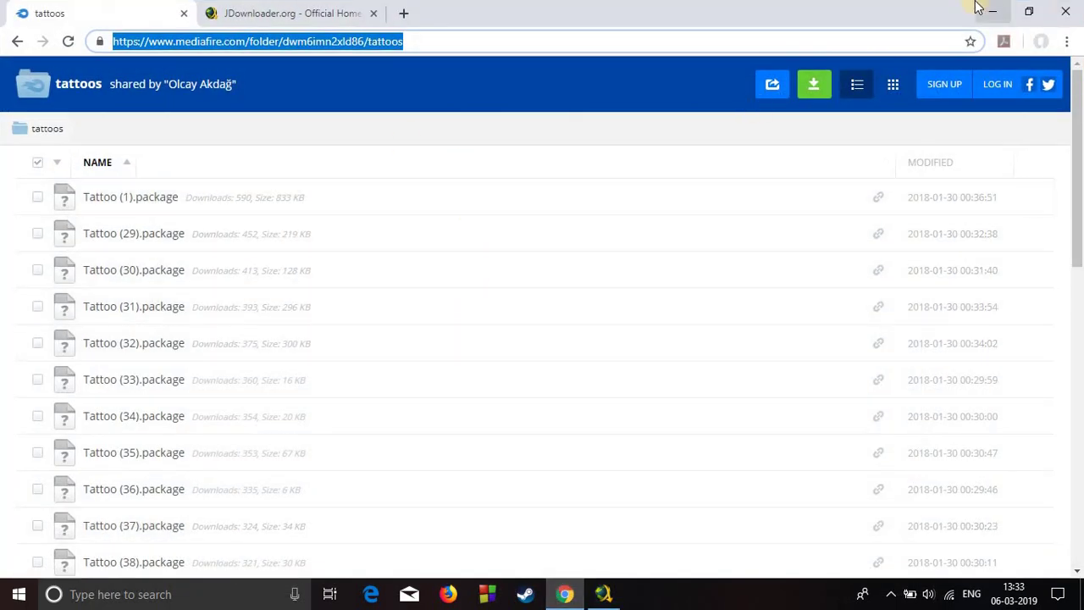
pyautogui.click(981, 6)
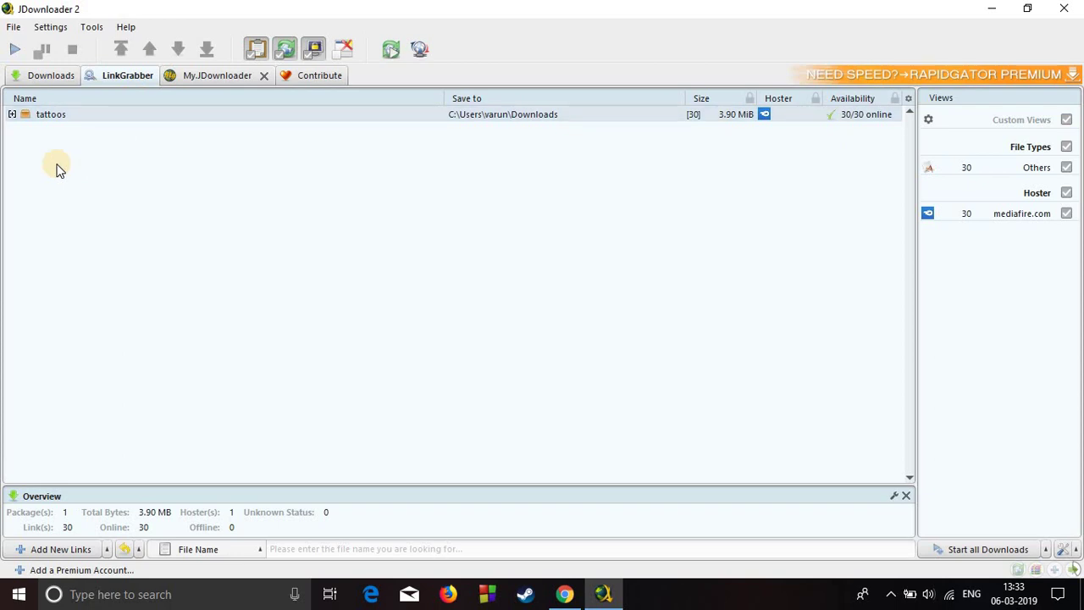
pyautogui.click(12, 113)
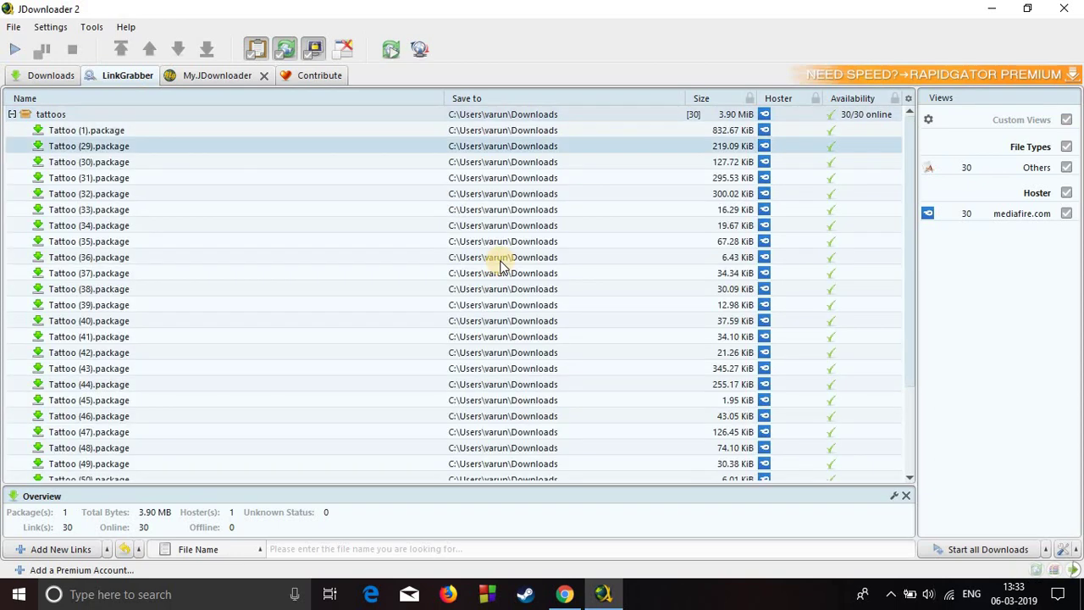
pyautogui.scroll(-3, 911, 243)
pyautogui.moveTo(912, 243); pyautogui.dragTo(356, 99)
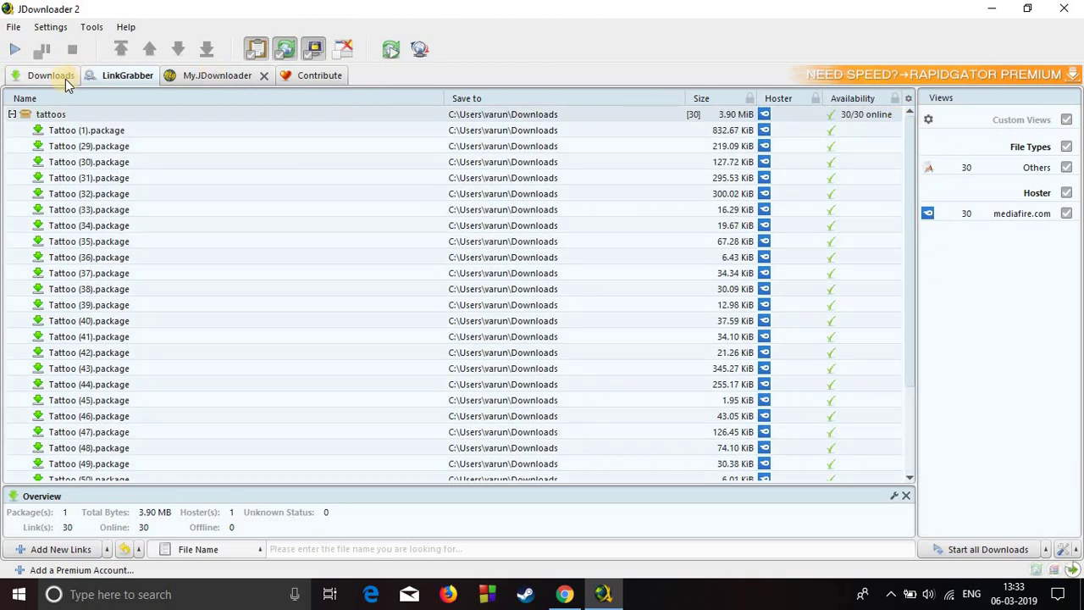
pyautogui.click(12, 115)
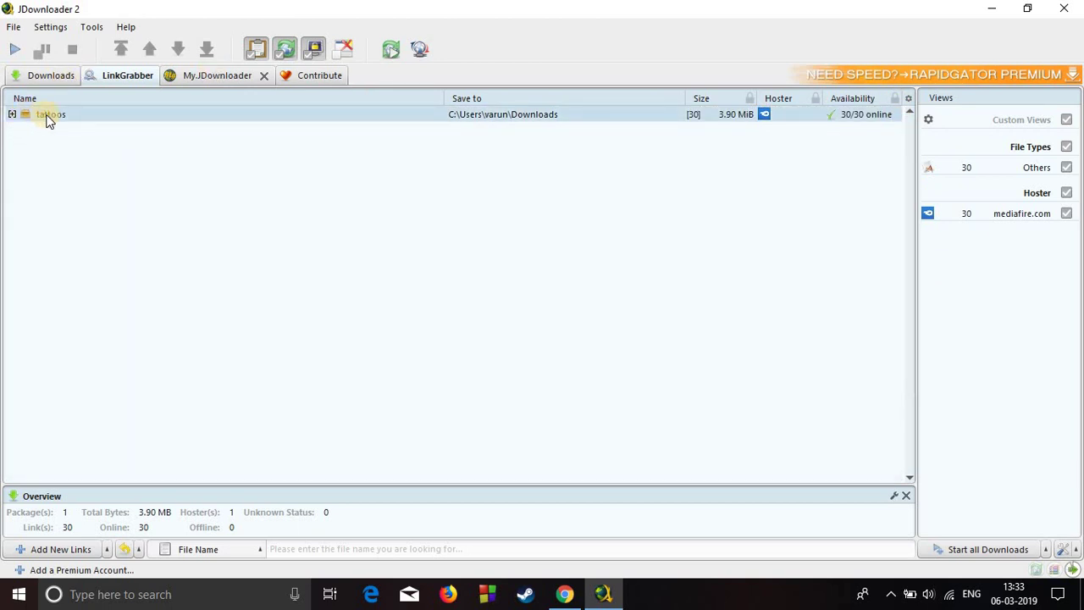
# Start all downloads for the tattoos package in the LinkGrabber
pyautogui.rightClick(47, 119)
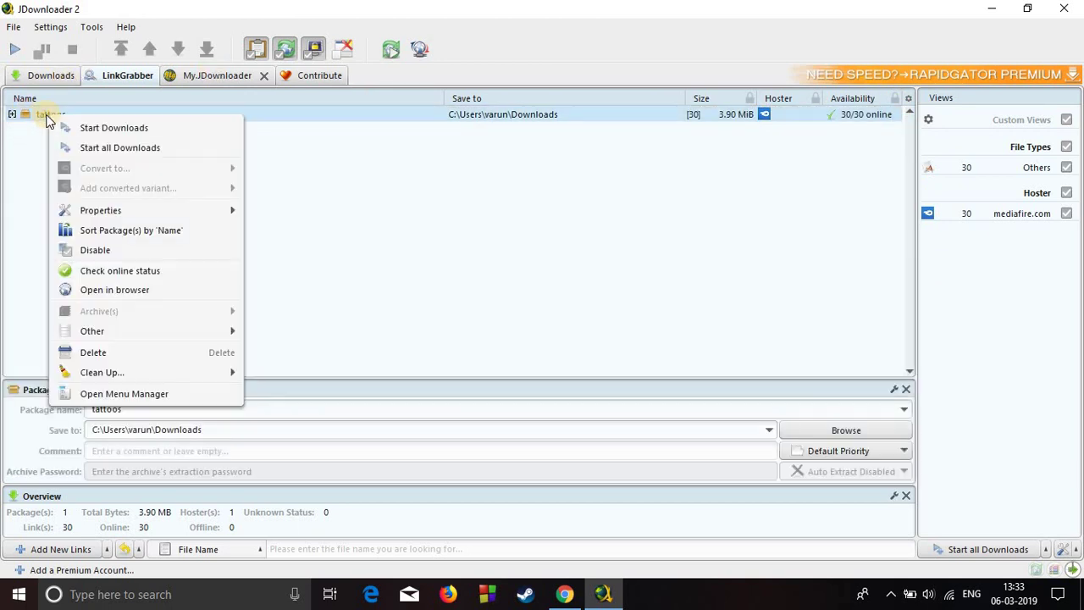
pyautogui.click(107, 148)
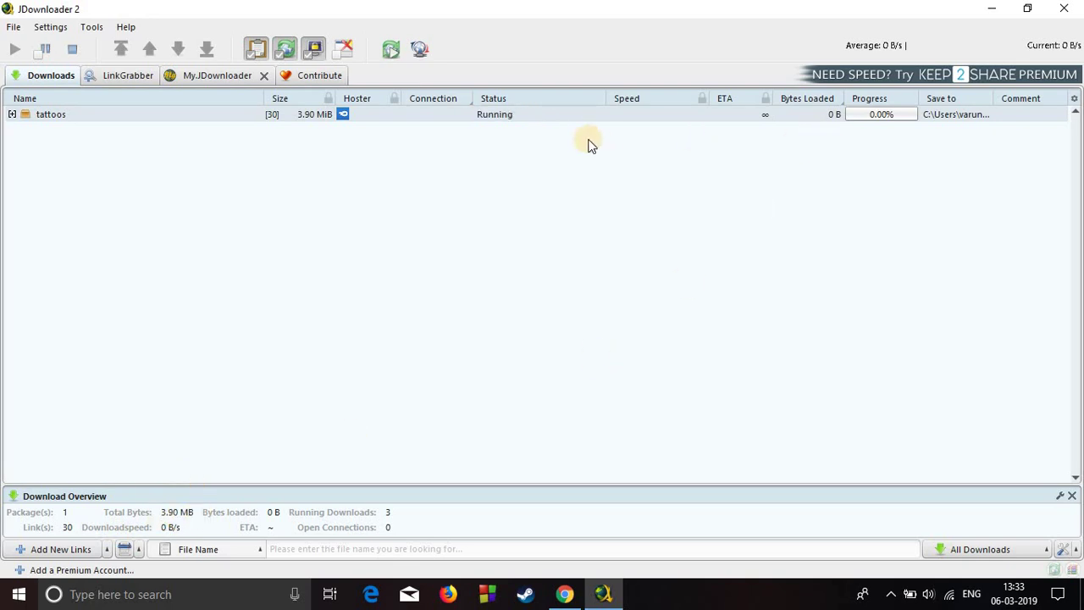
pyautogui.click(500, 117)
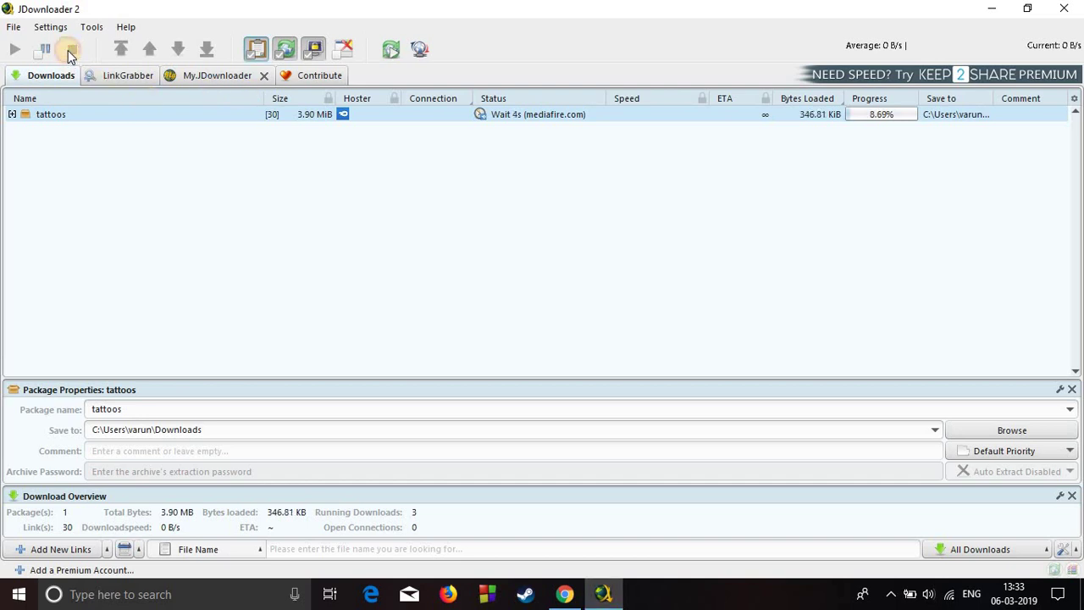
pyautogui.click(727, 243)
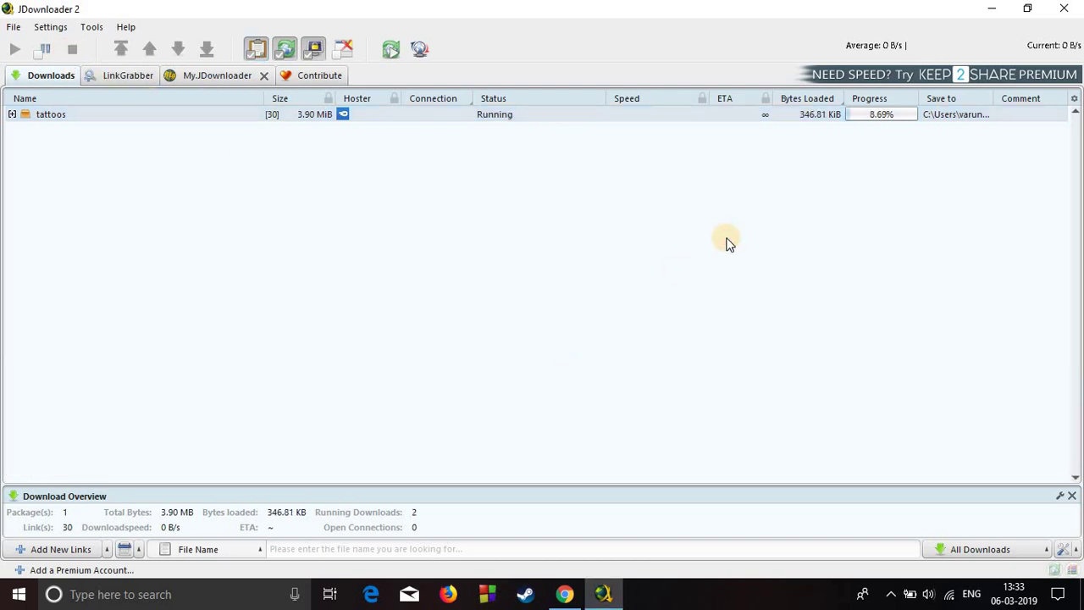